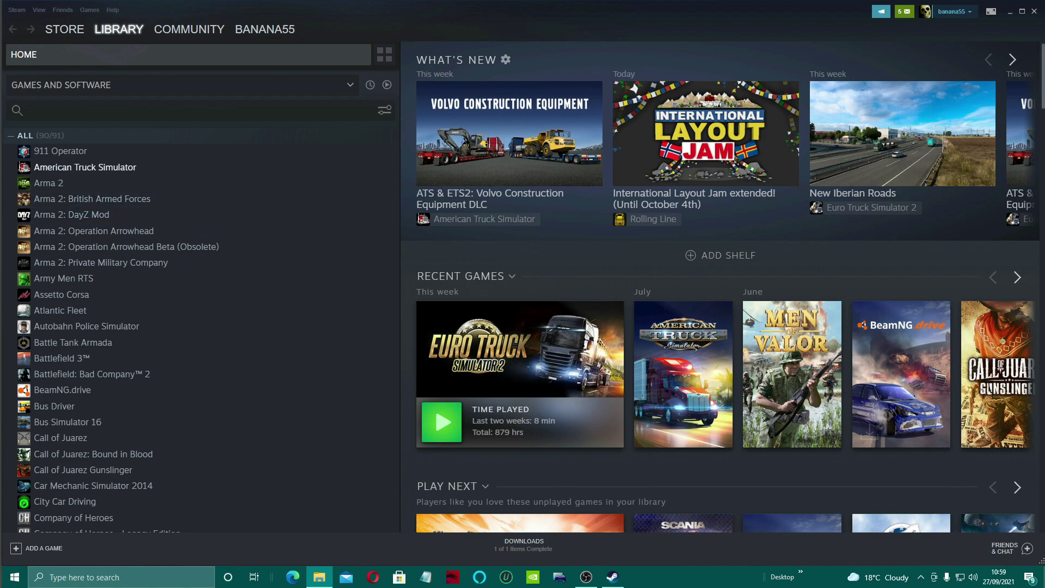
Maximize File Explorer and compare free space on Local Disk (C:) and GAMES (D:).
click(319, 577)
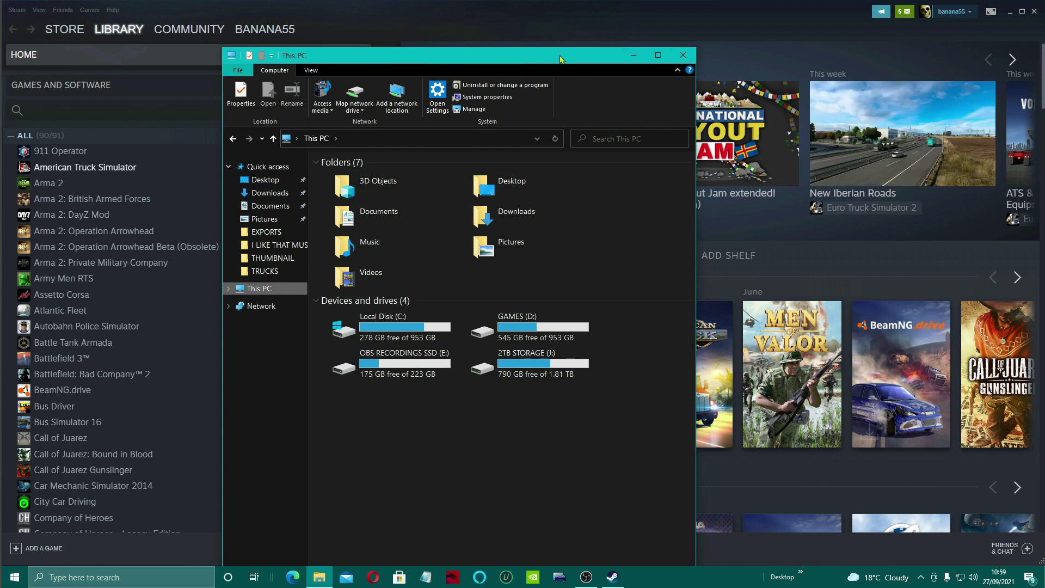
mouse_move(578, 54)
mouse_down()
mouse_move(775, 30)
mouse_move(822, 7)
mouse_move(800, 8)
mouse_up()
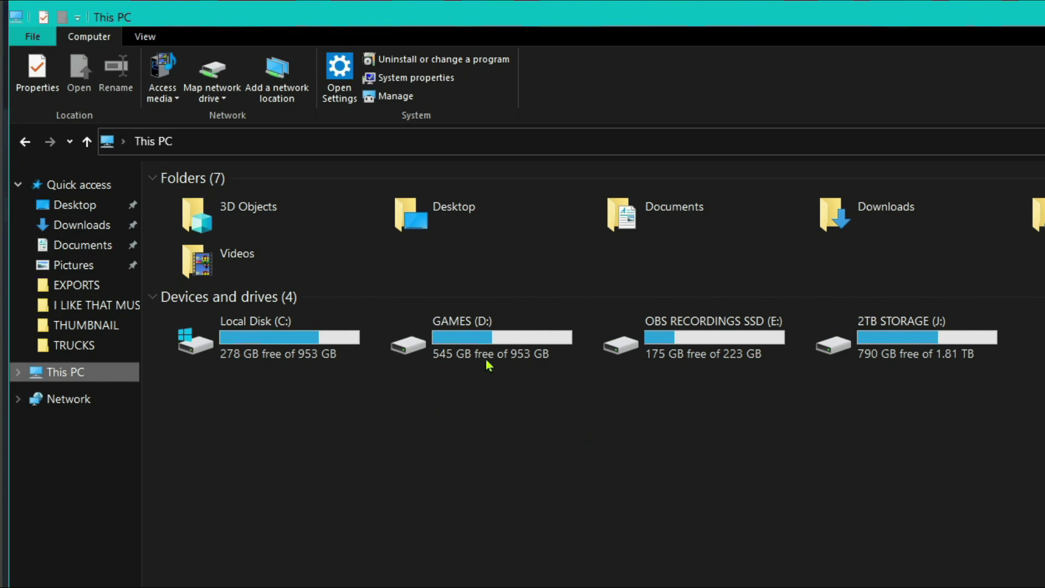
mouse_move(482, 355)
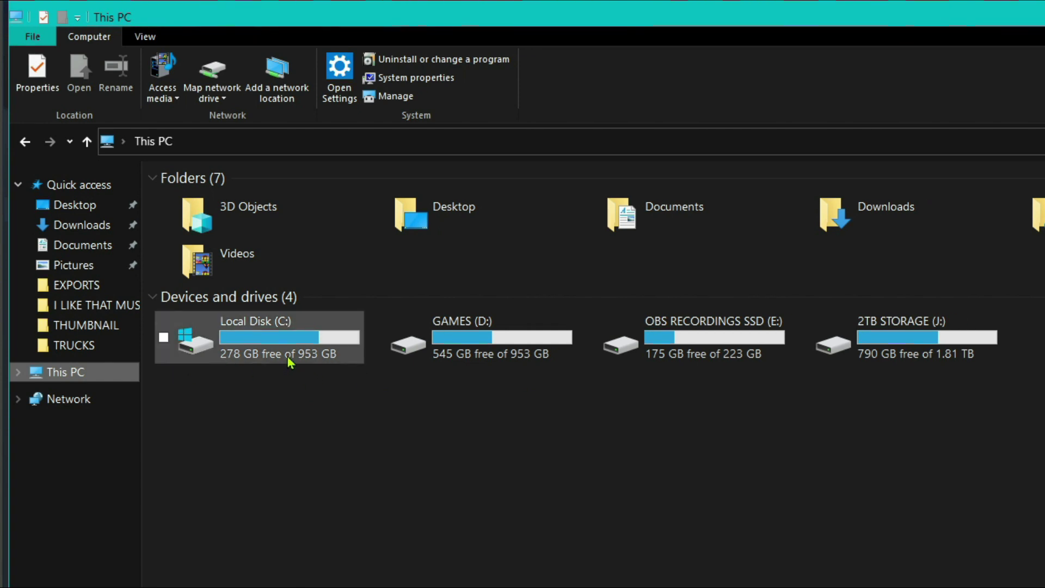
mouse_move(290, 364)
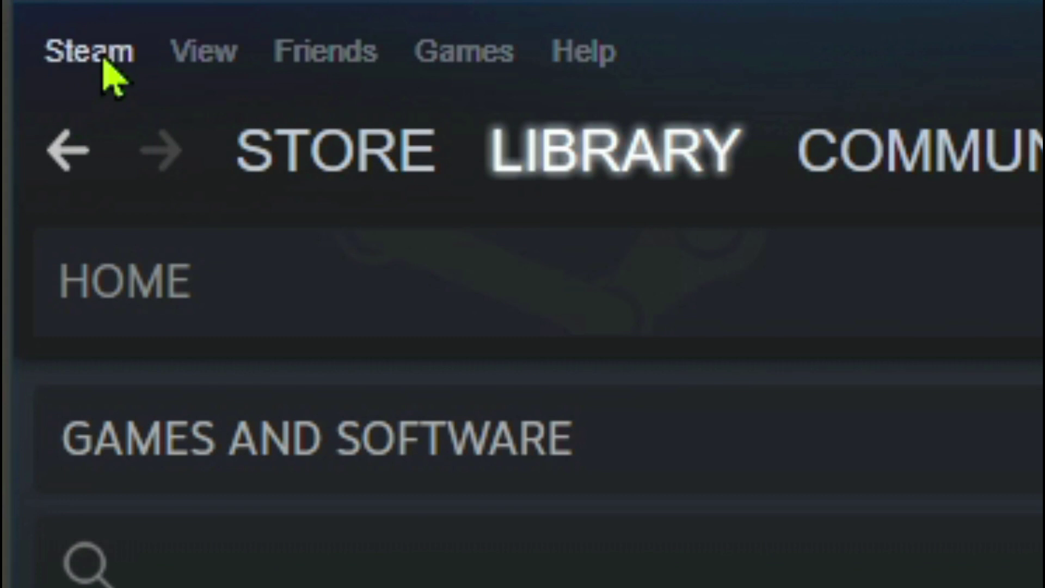
Open Storage Manager from Steam Settings > Downloads and show the games on GAMES (D:).
click(103, 61)
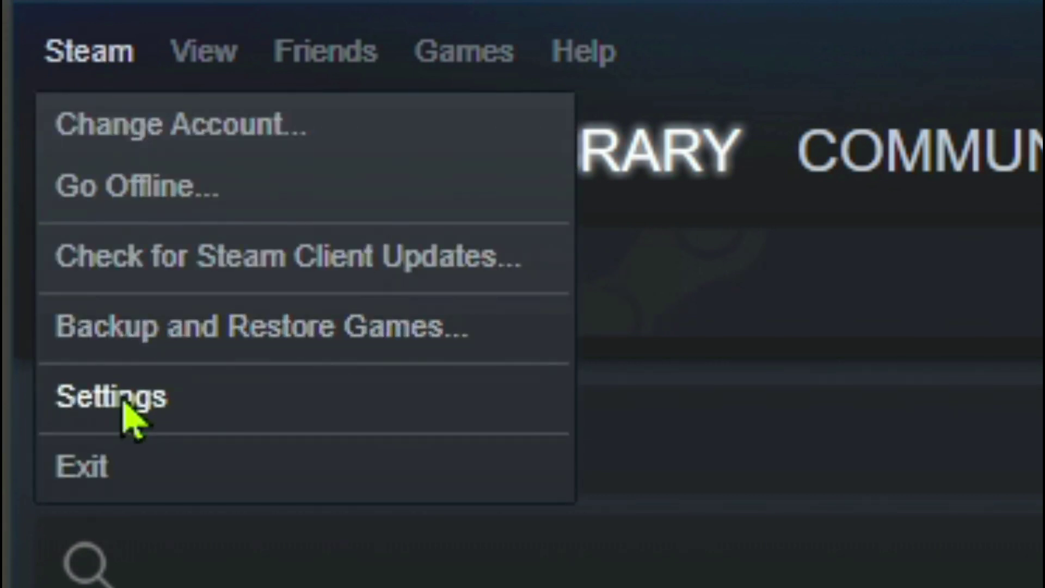
click(123, 404)
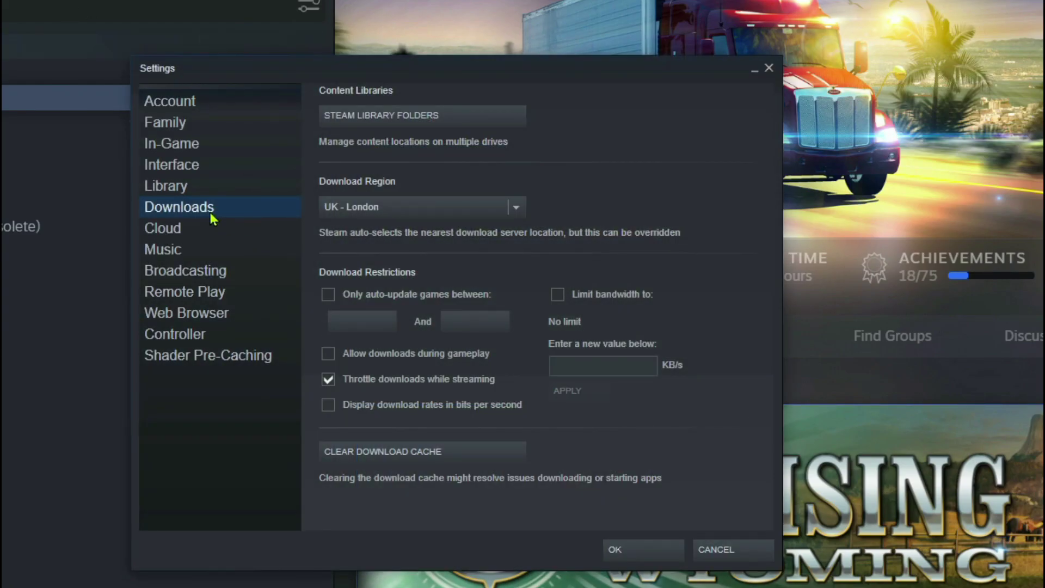
click(425, 123)
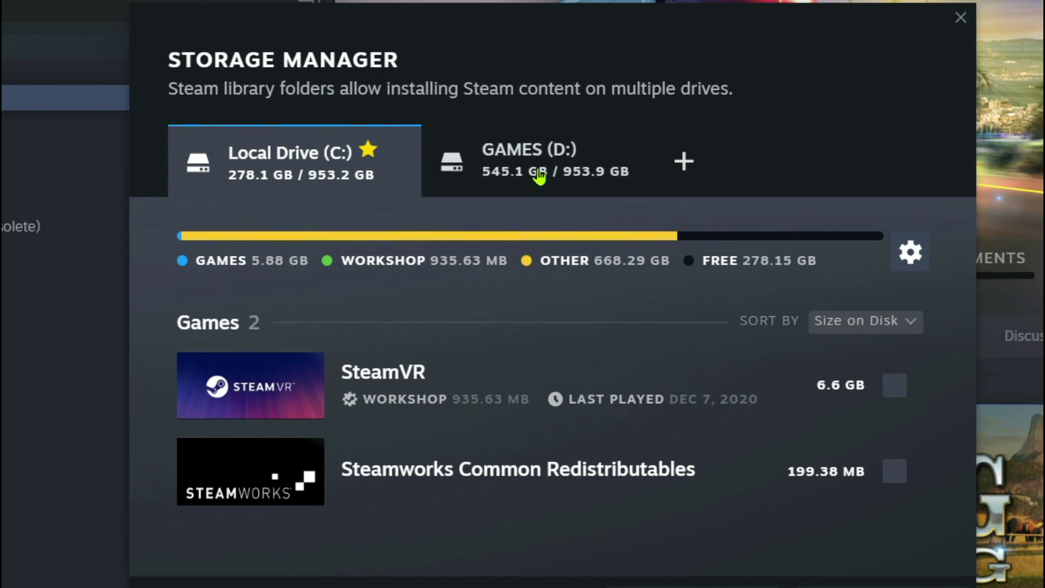
click(539, 176)
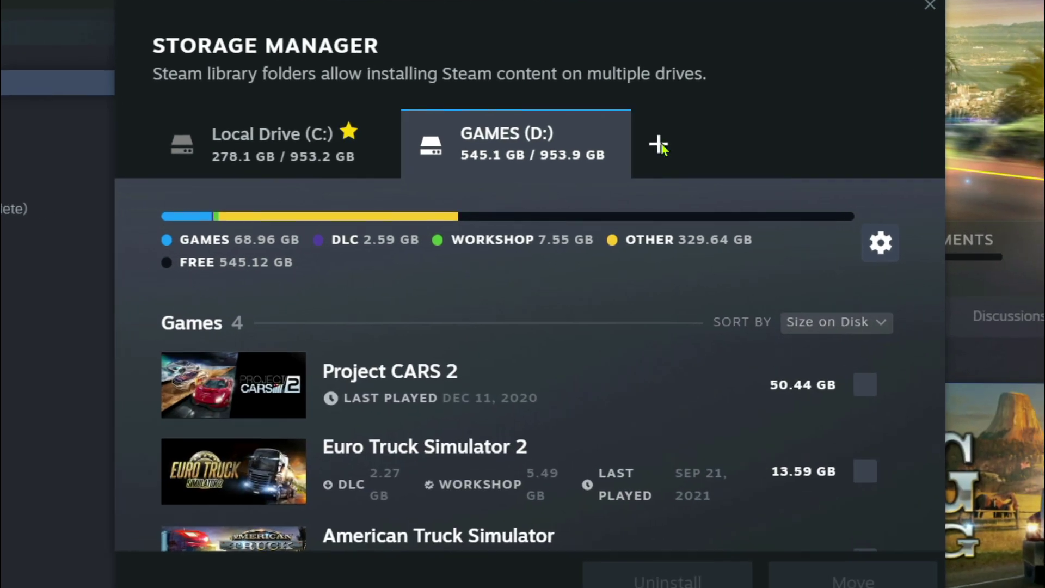
Create J:\SteamLibrary and add it as a new Steam library folder.
click(685, 161)
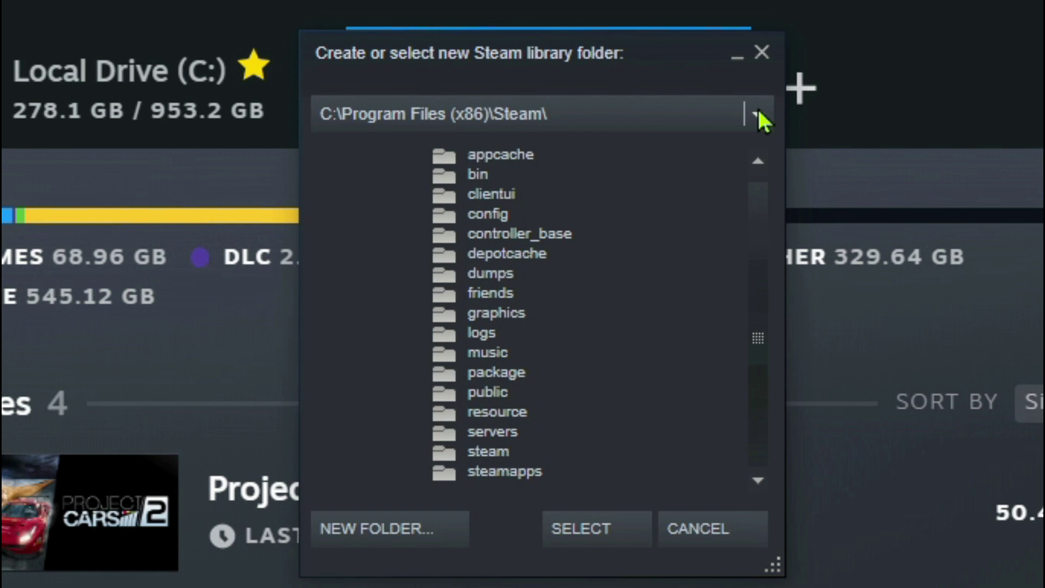
click(759, 112)
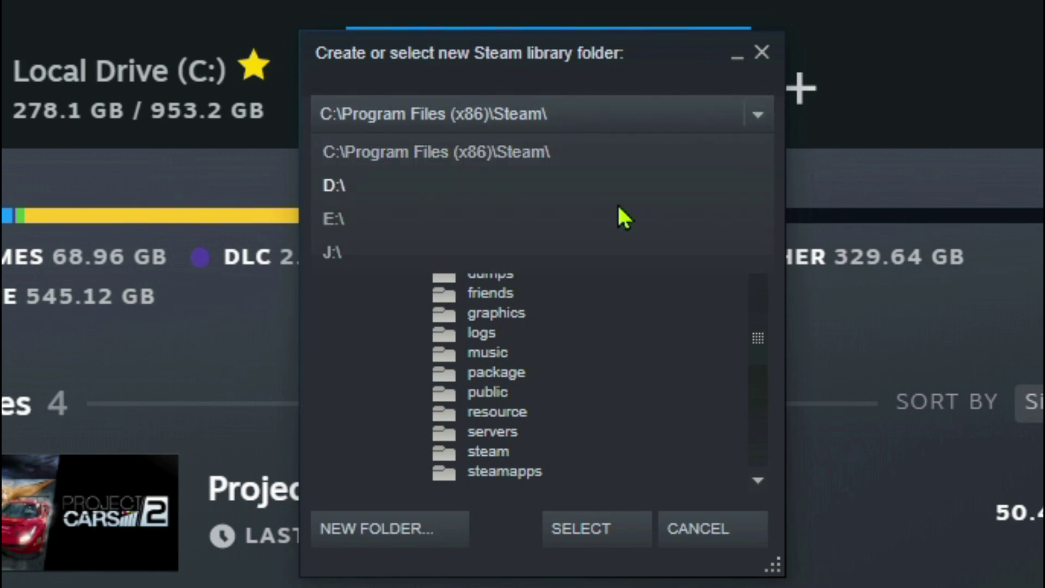
click(545, 248)
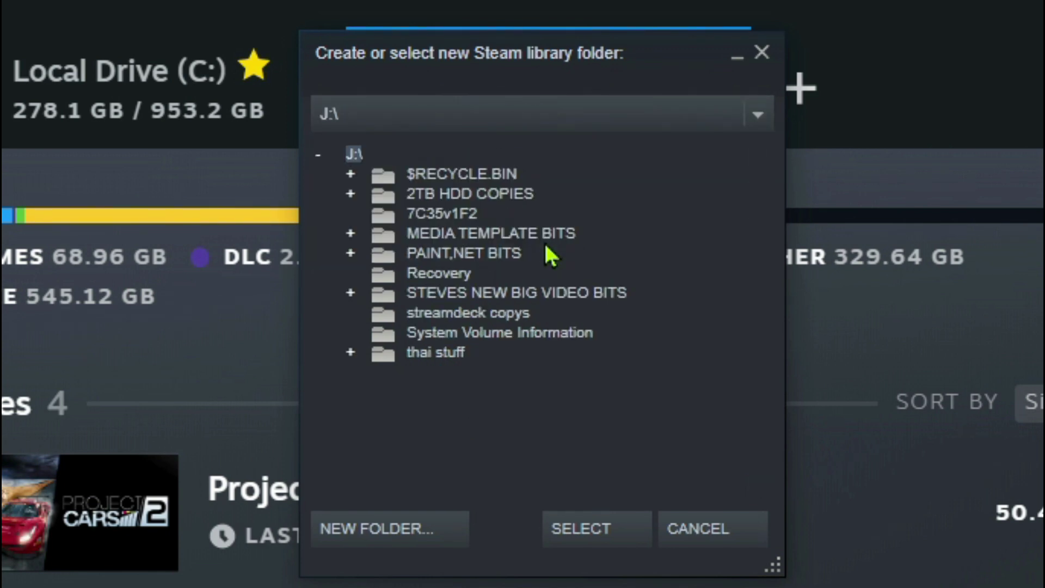
click(387, 528)
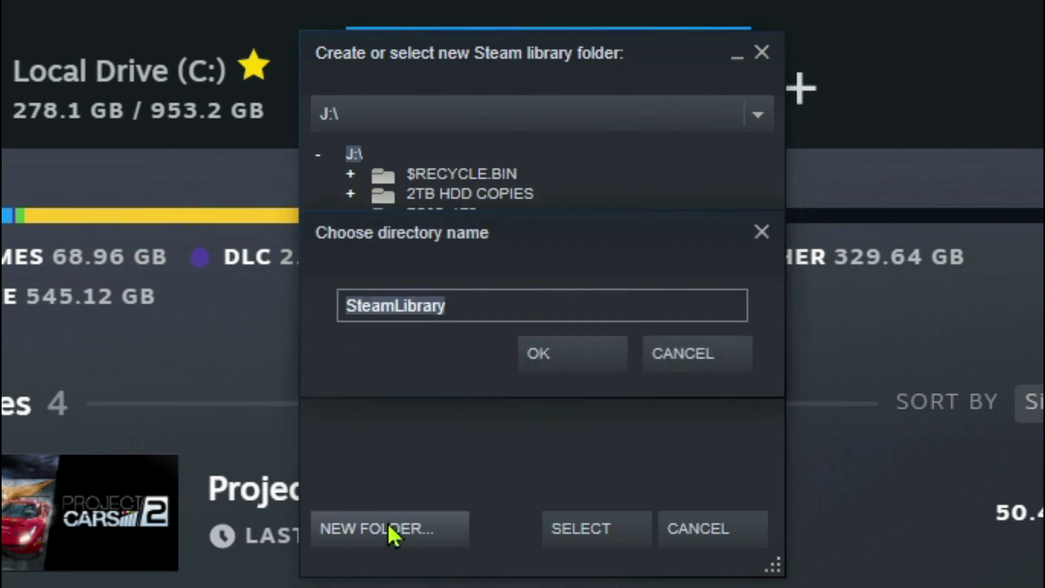
click(578, 372)
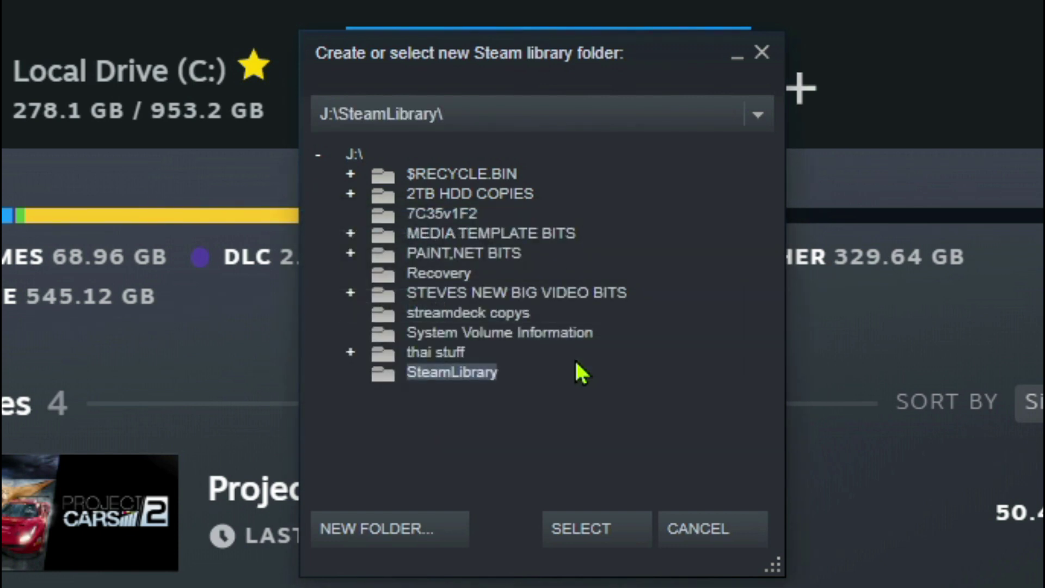
click(580, 531)
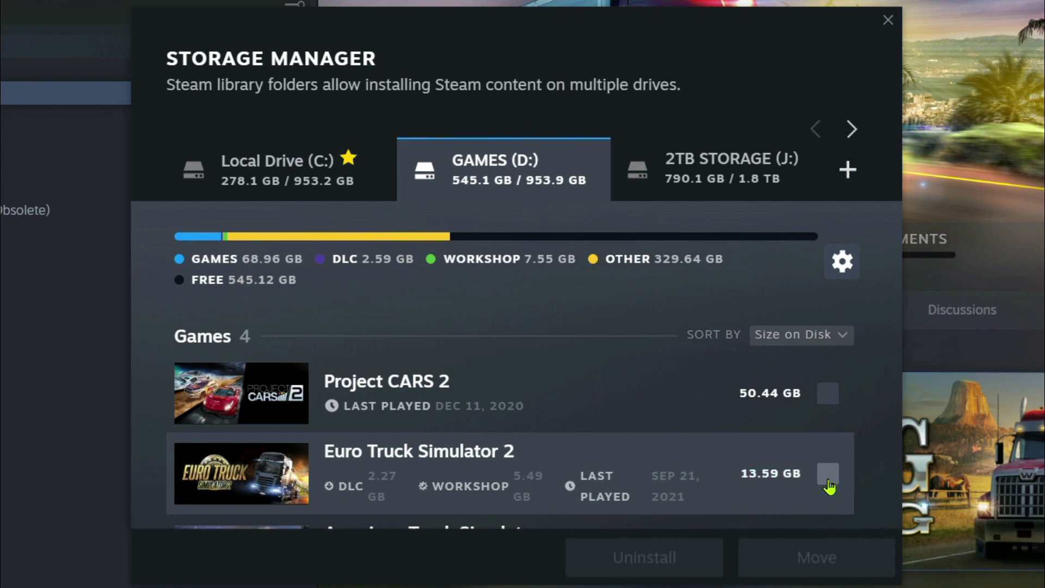
Select Euro Truck Simulator 2 to move and set Drive J (790.1 GB available) as the target.
click(828, 475)
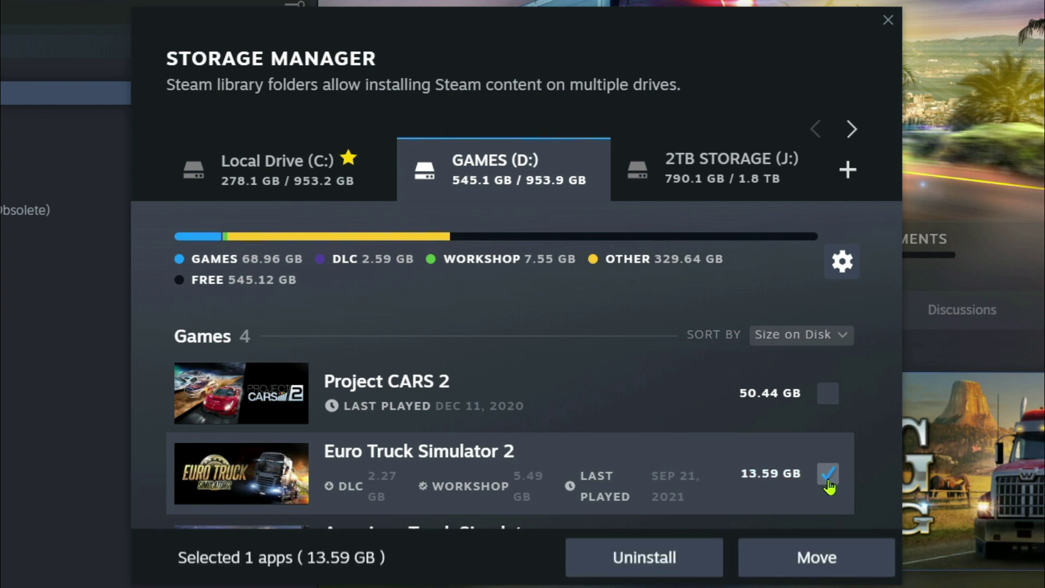
click(820, 566)
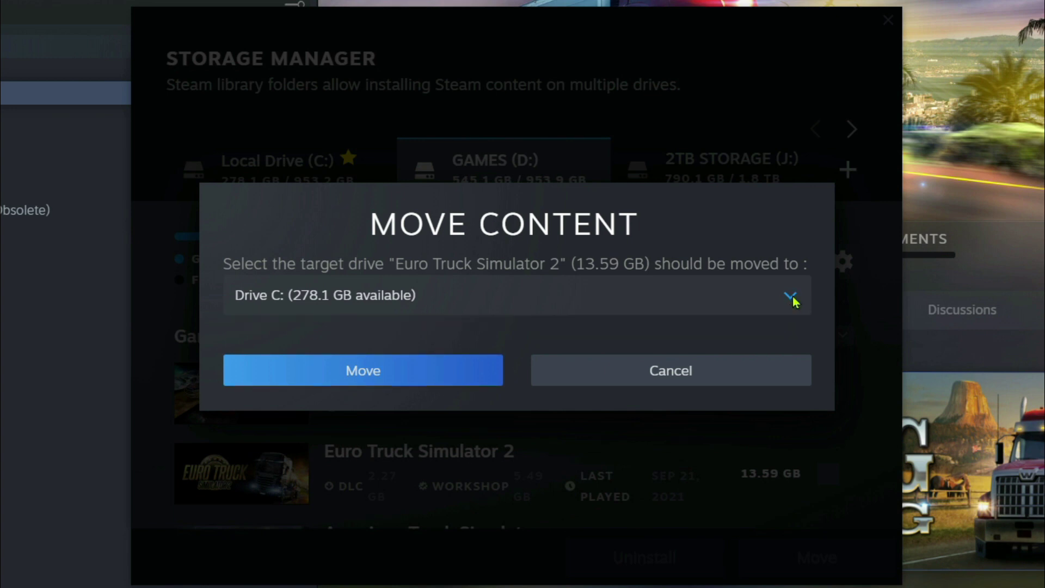
click(792, 300)
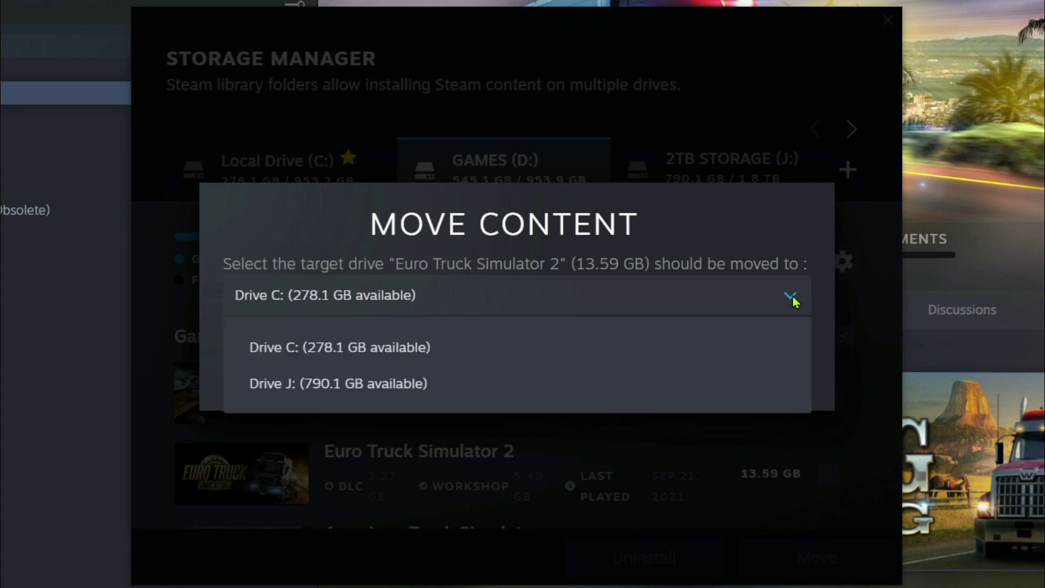
click(376, 385)
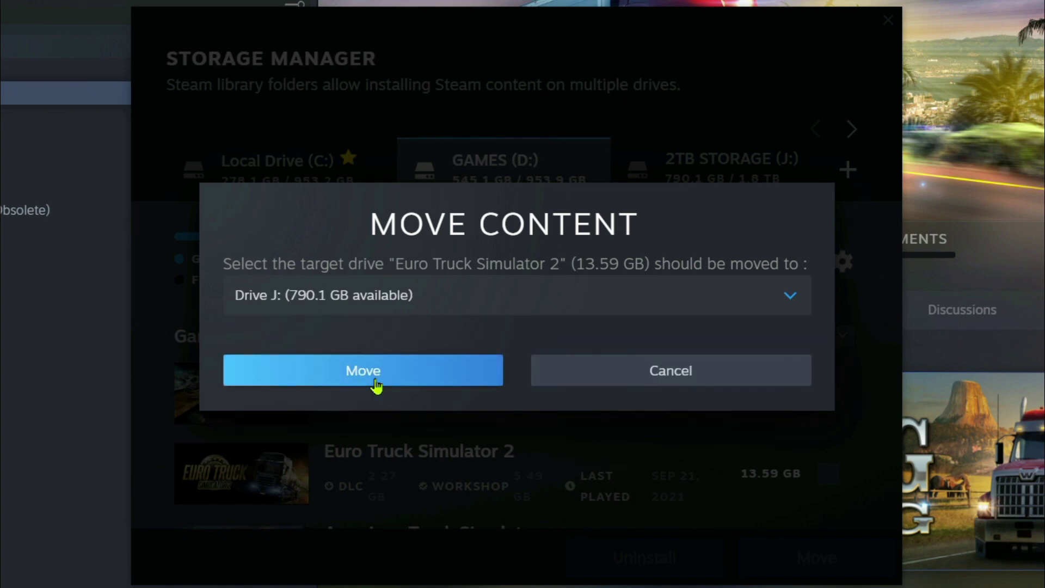
Move Euro Truck Simulator 2 (13.59 GB) to drive J and close the success message.
click(376, 384)
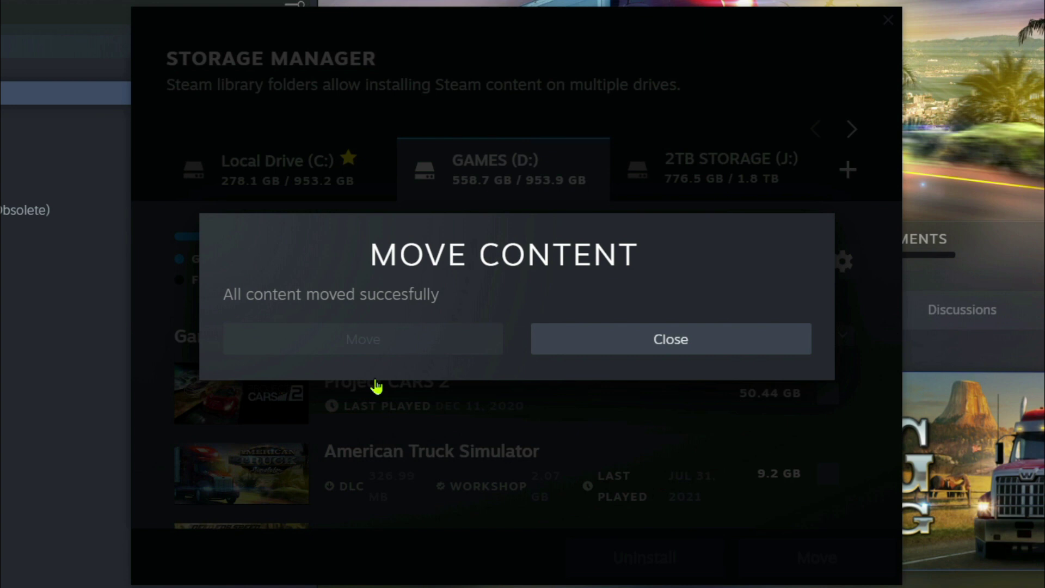
click(679, 350)
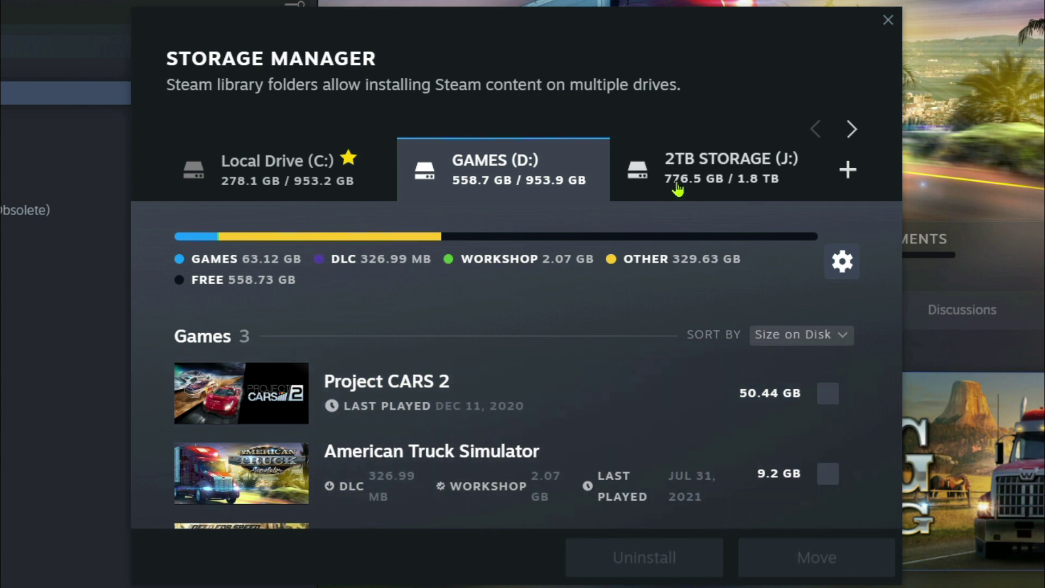
Check Euro Truck Simulator 2 is listed on 2TB STORAGE (J:), then close Storage Manager, Settings and Steam.
click(678, 189)
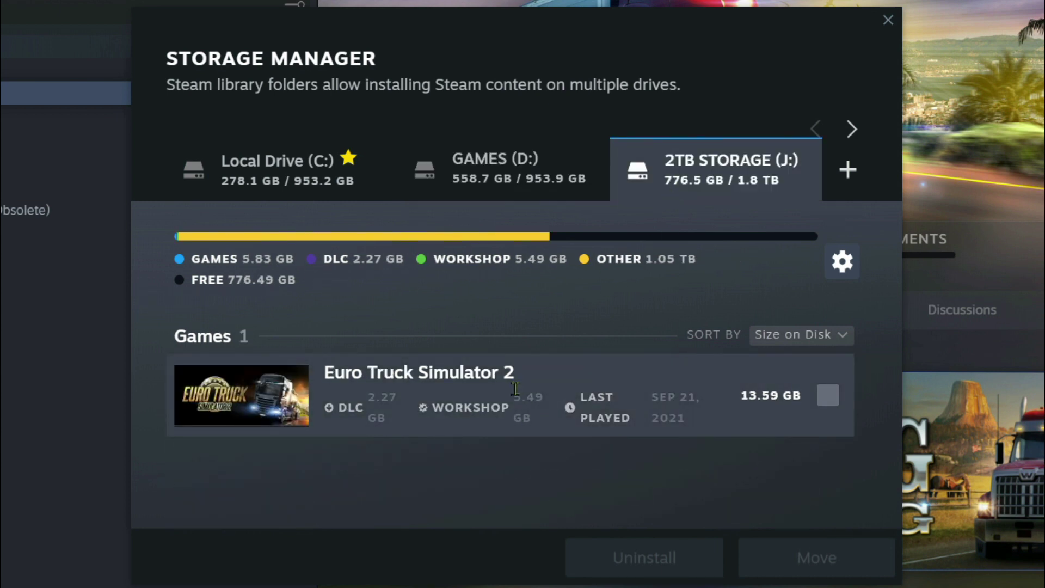
mouse_move(218, 402)
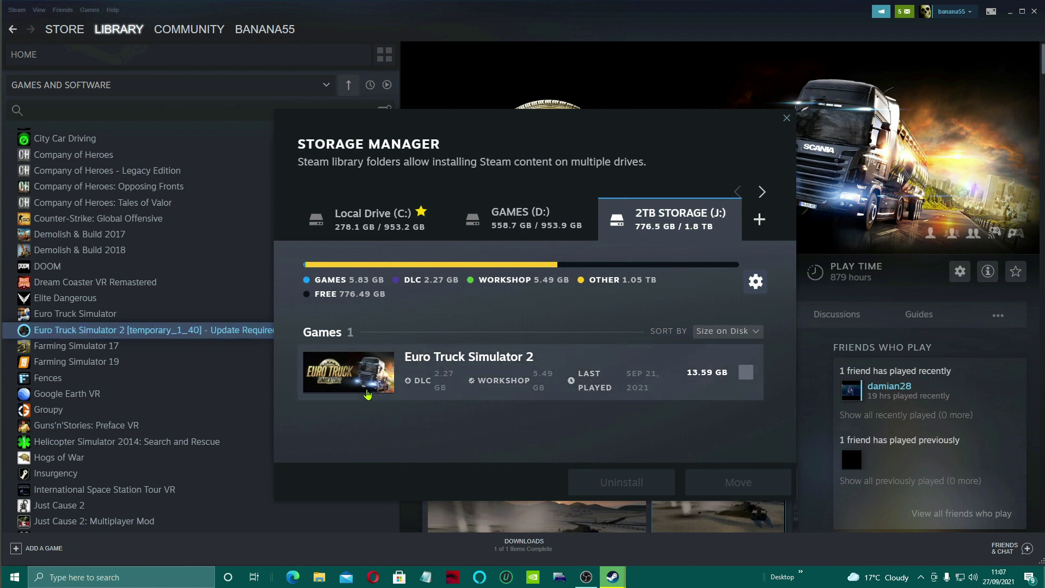
click(786, 120)
click(795, 143)
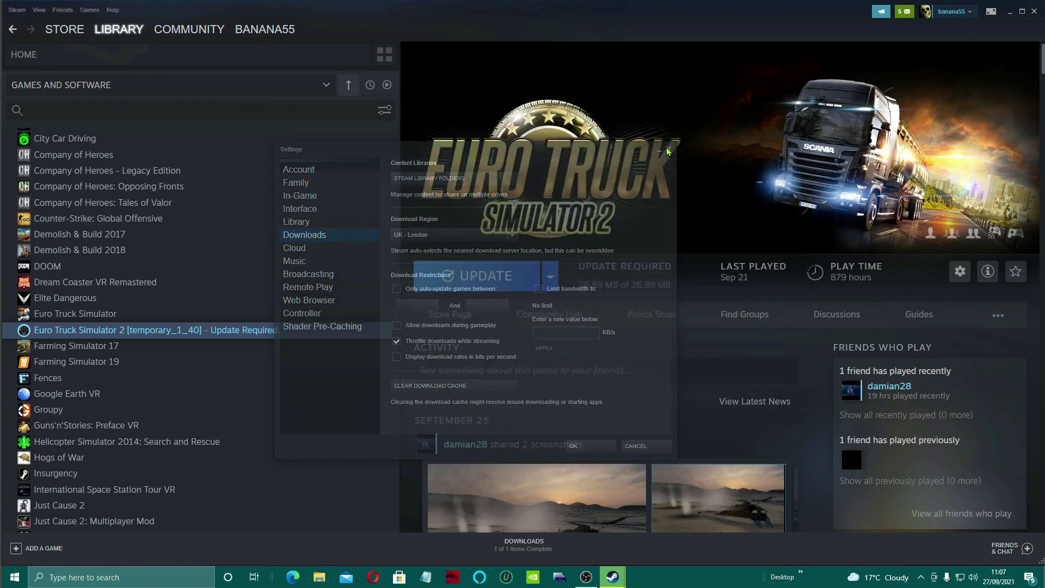
click(1034, 11)
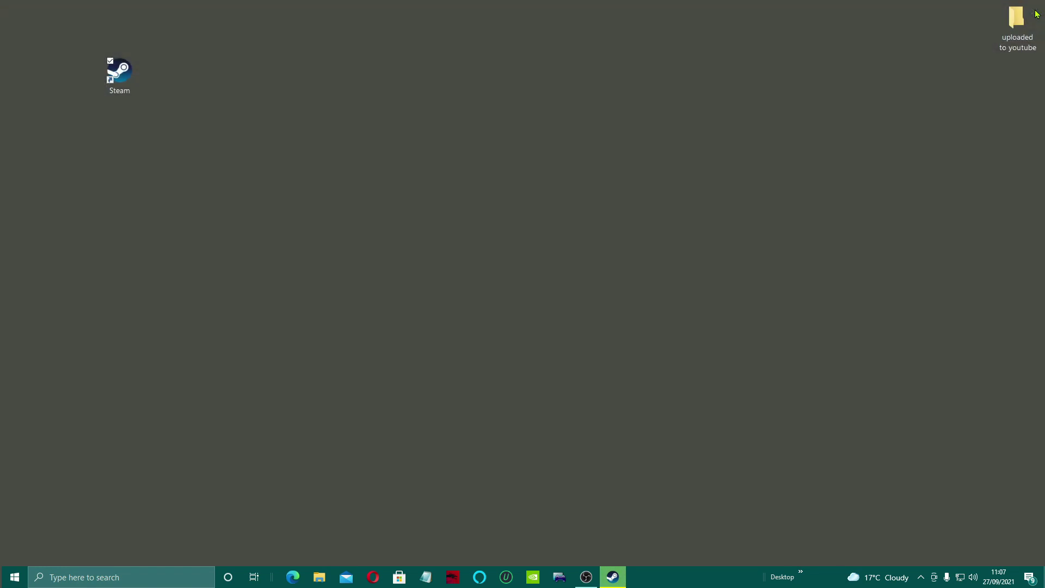
Browse to J:\SteamLibrary\steamapps\common to find the Euro Truck Simulator 2 folder.
click(318, 579)
click(44, 242)
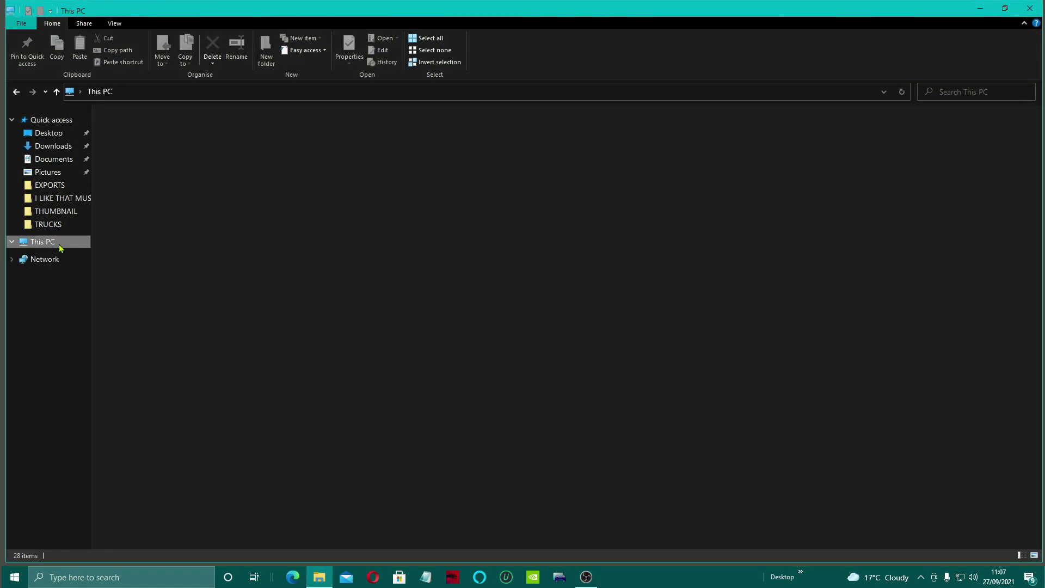
double_click(604, 217)
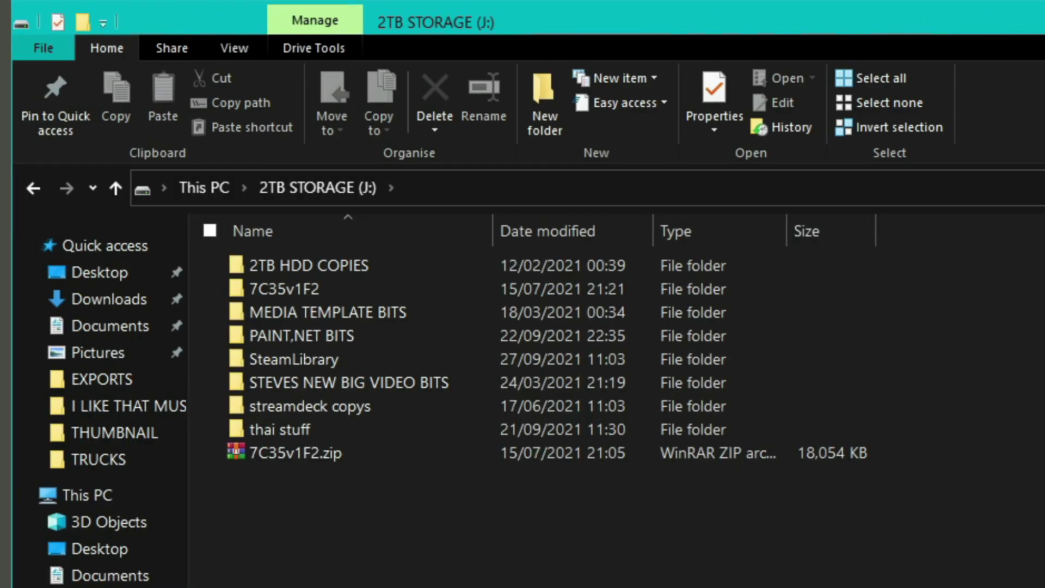
double_click(377, 363)
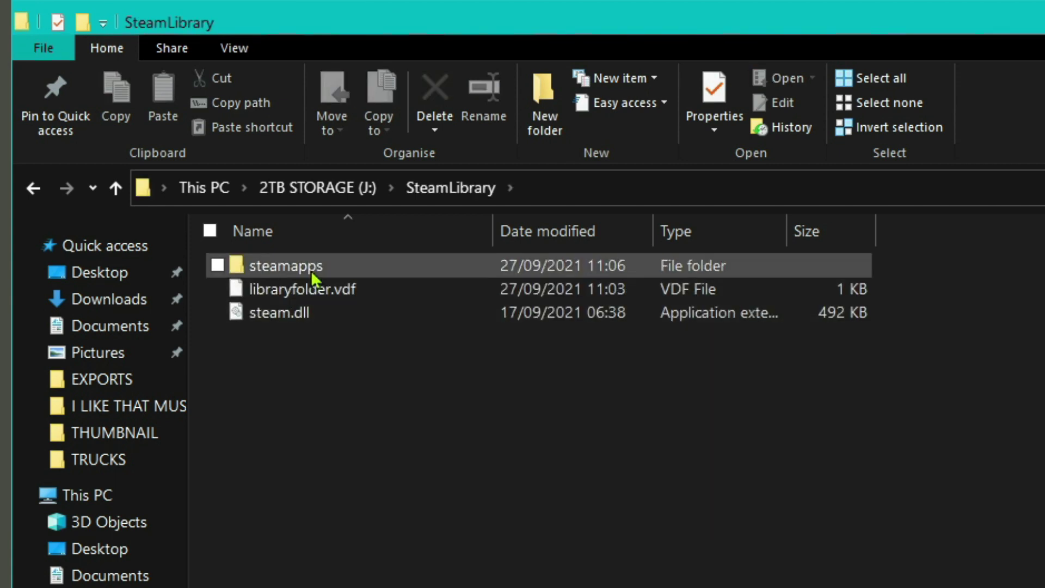
double_click(319, 267)
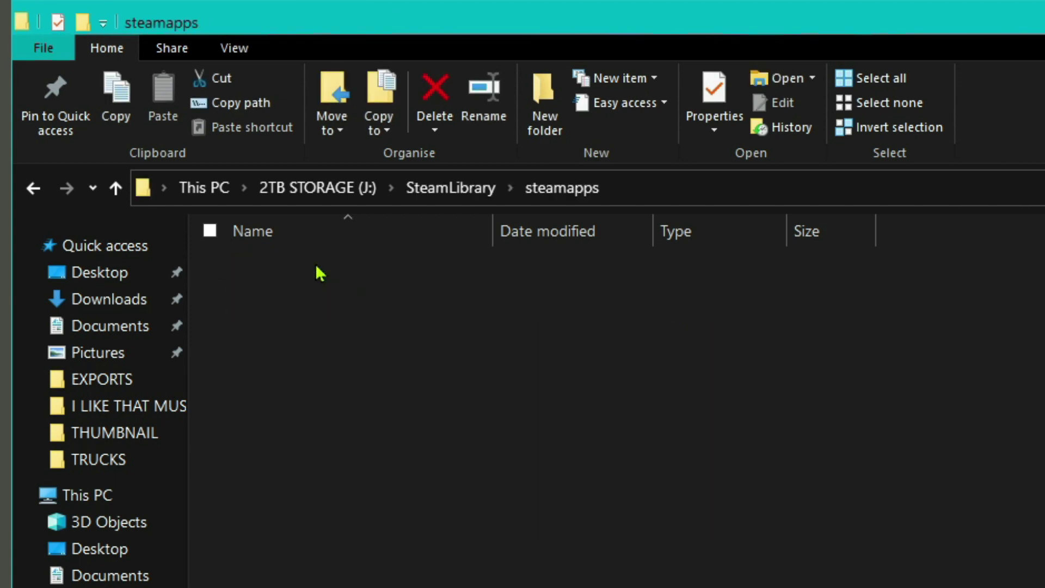
click(320, 270)
double_click(319, 270)
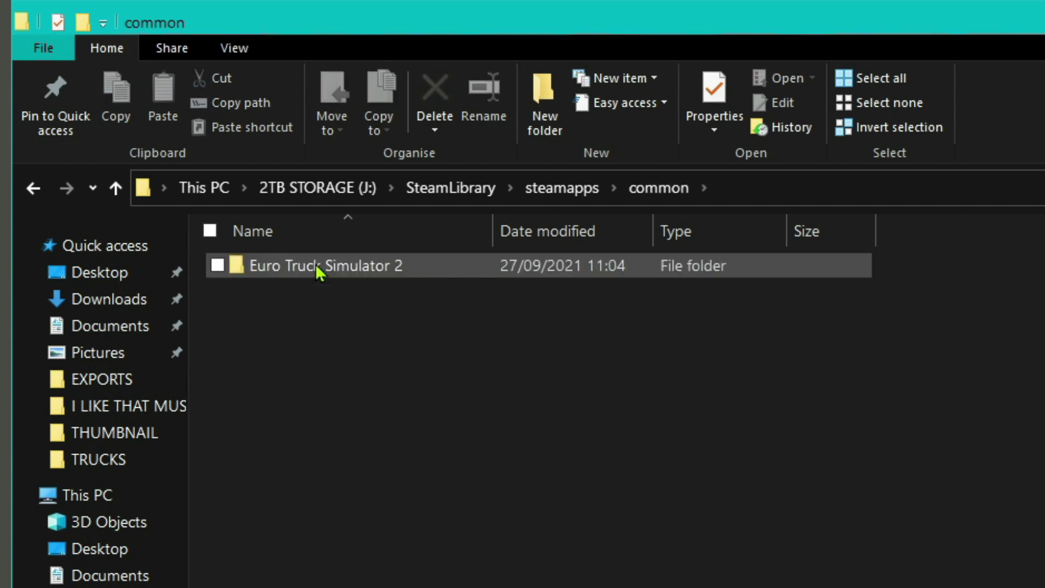
Return File Explorer to This PC and launch Euro Truck Simulator 2 with PLAY GAME.
click(204, 188)
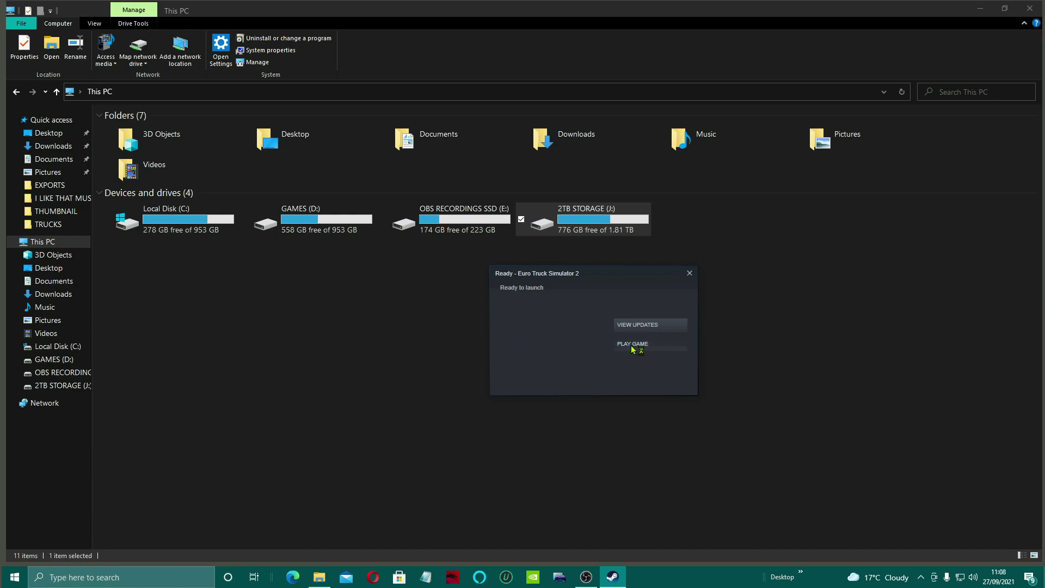
click(633, 350)
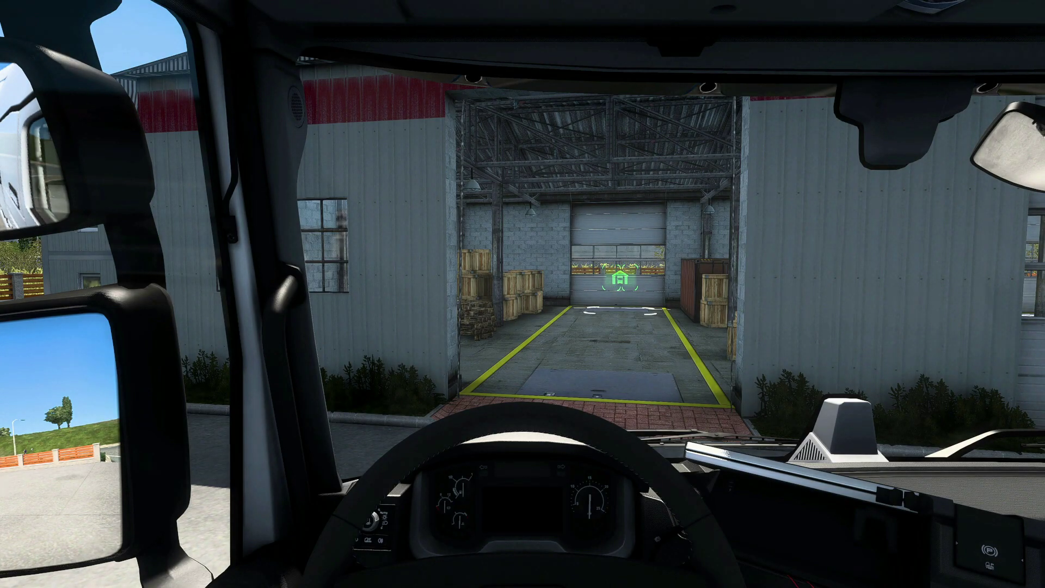
Switch to the exterior chase camera behind the truck with the 2 key.
key(2)
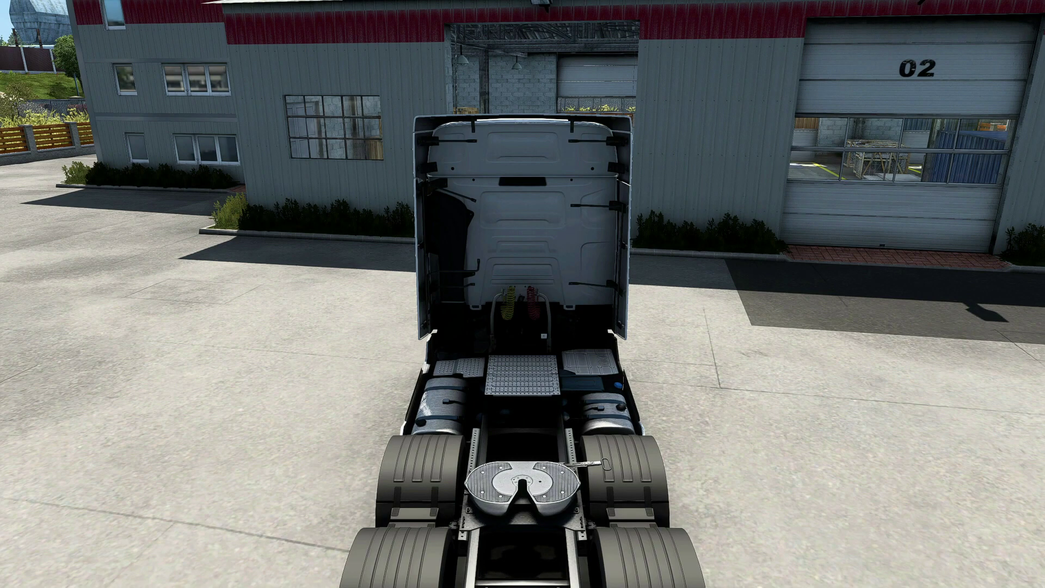